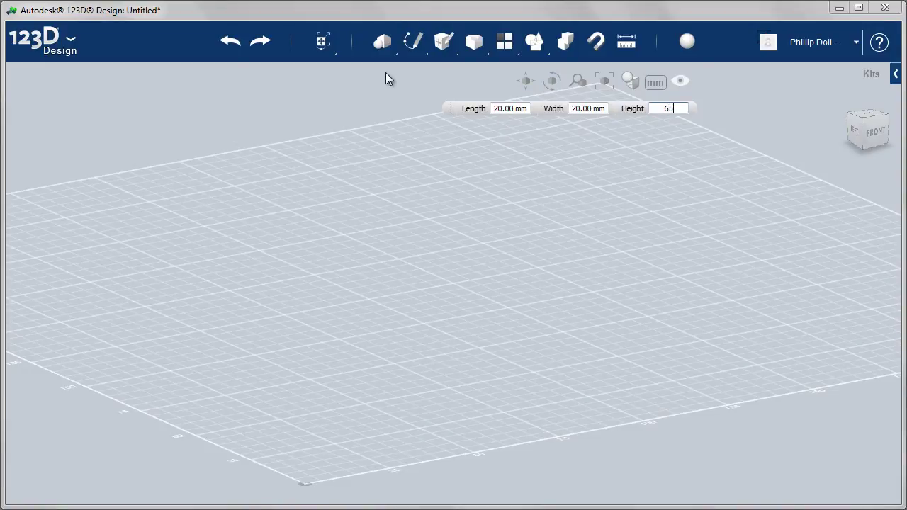
# - Size the box primitive at 200 mm long, 100 mm wide and 65 mm high
pyautogui.press('Tab')
pyautogui.write('200')
pyautogui.press('Tab')
pyautogui.write('1')
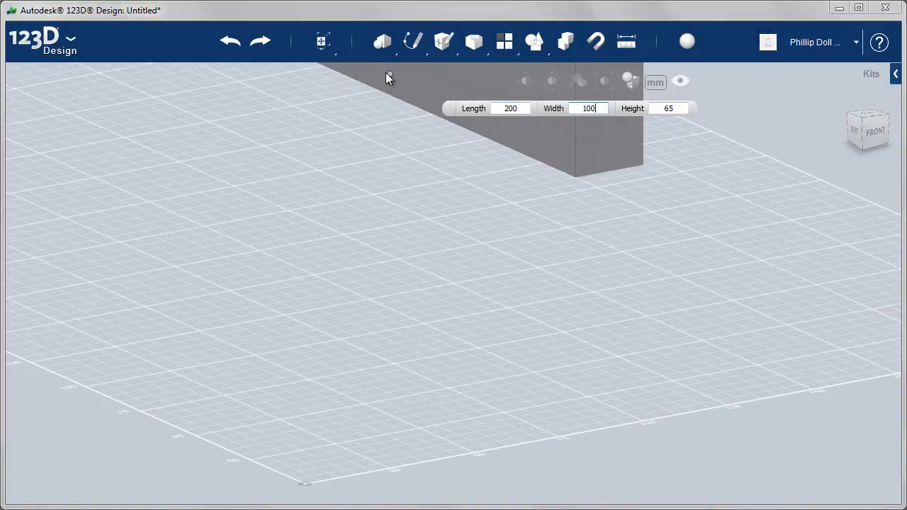
pyautogui.press('Return')
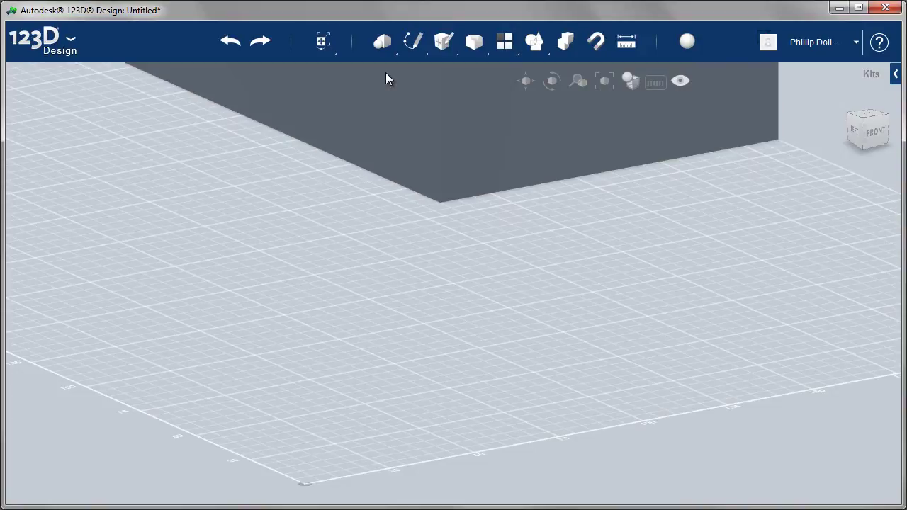
# - Project the front face, its left and top edges into a sketch, then view it from FRONT
pyautogui.press('f')
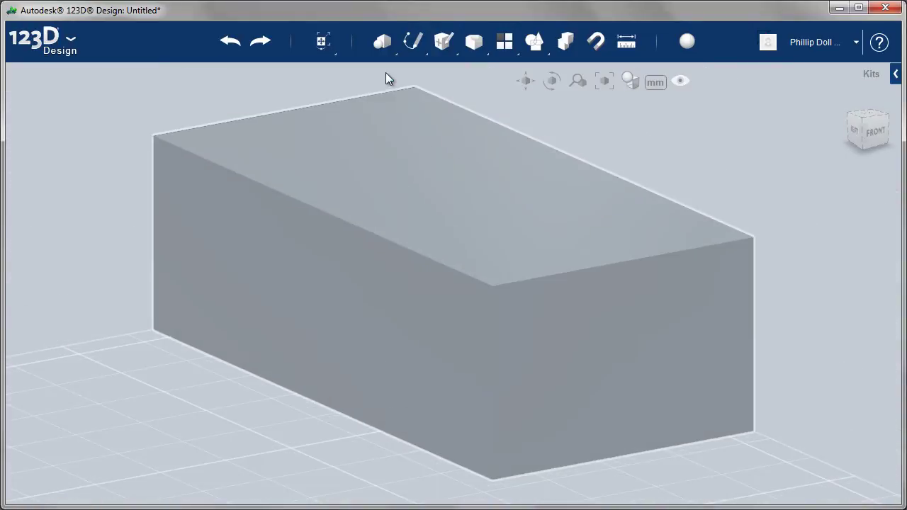
pyautogui.moveTo(419, 48)
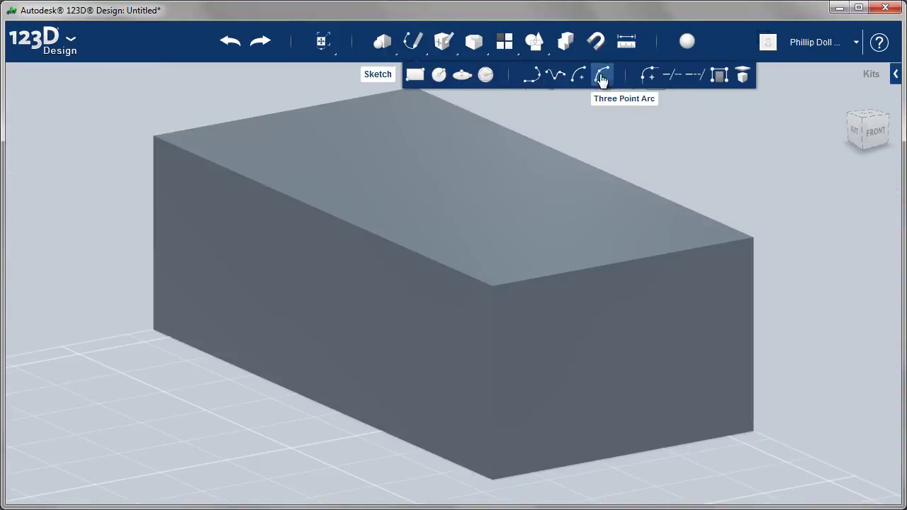
pyautogui.click(744, 78)
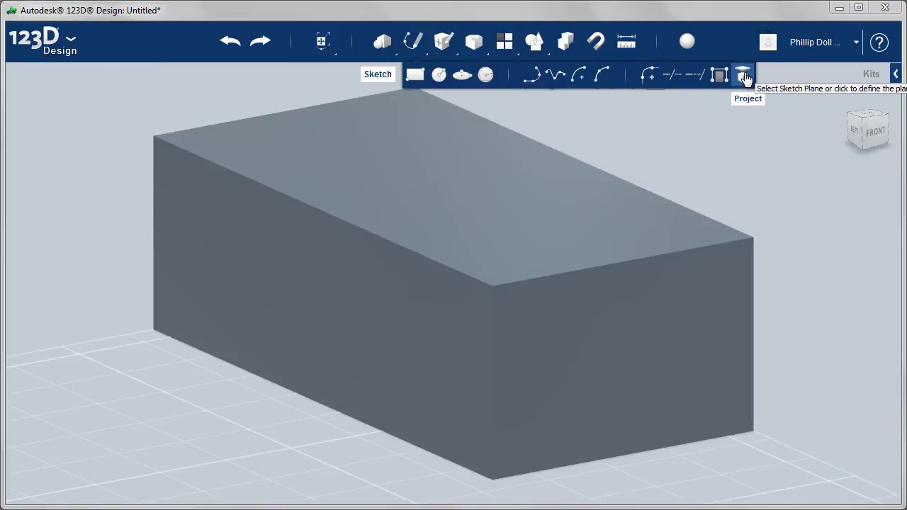
pyautogui.click(652, 321)
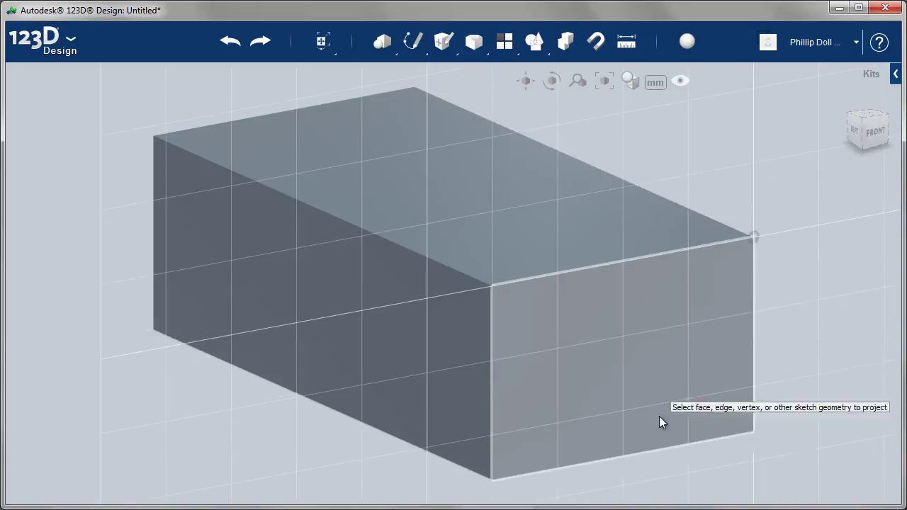
pyautogui.click(652, 451)
pyautogui.click(492, 429)
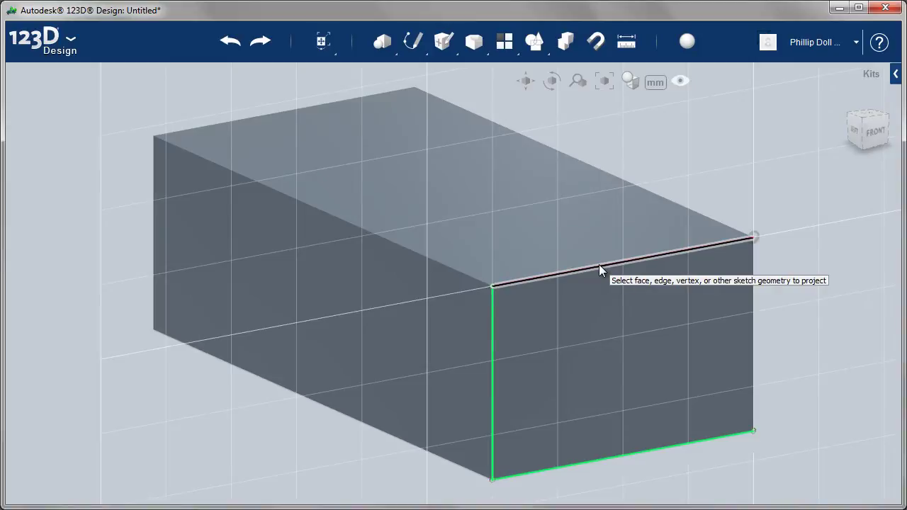
pyautogui.click(708, 246)
pyautogui.click(878, 141)
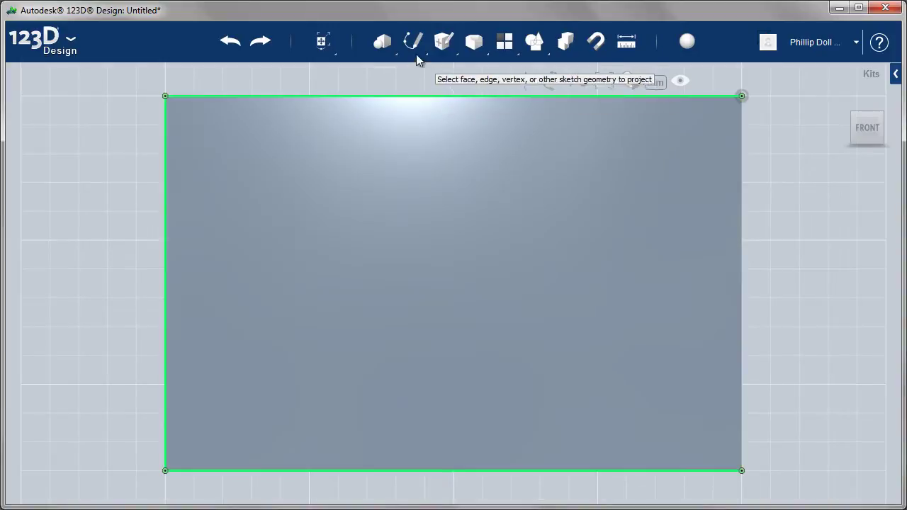
pyautogui.moveTo(409, 48)
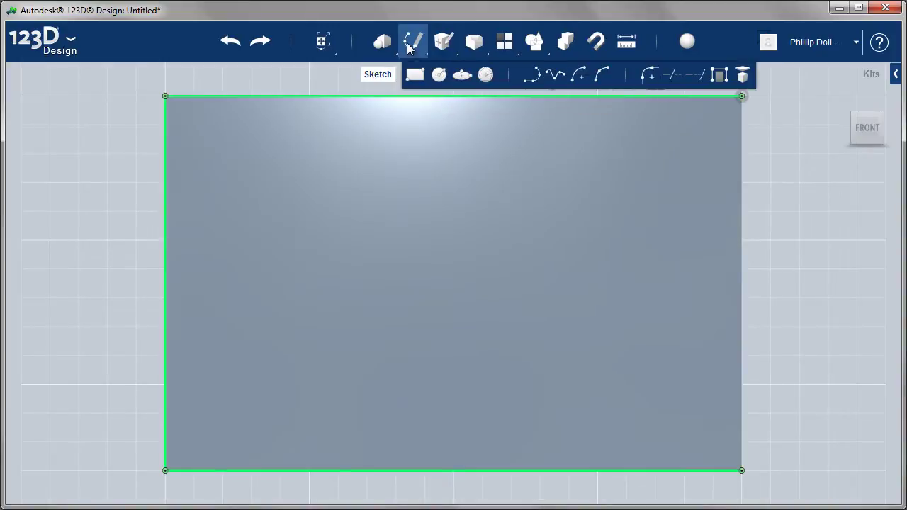
# - Draw a polyline on the front face from the bottom edge's midpoint to near the left corner
pyautogui.click(532, 82)
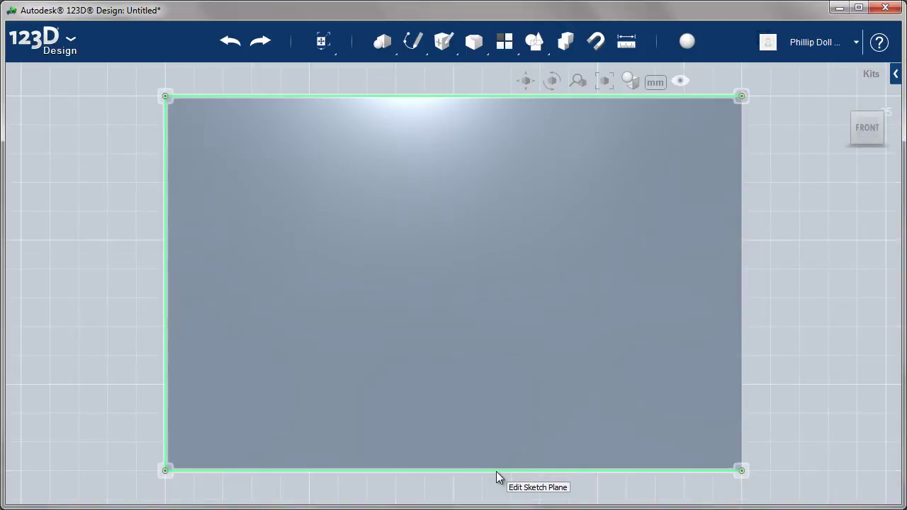
pyautogui.click(497, 471)
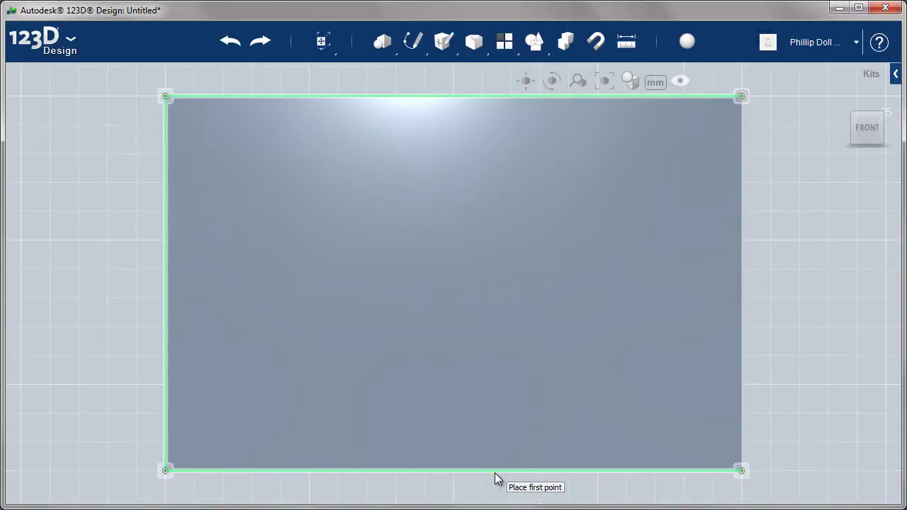
pyautogui.click(456, 468)
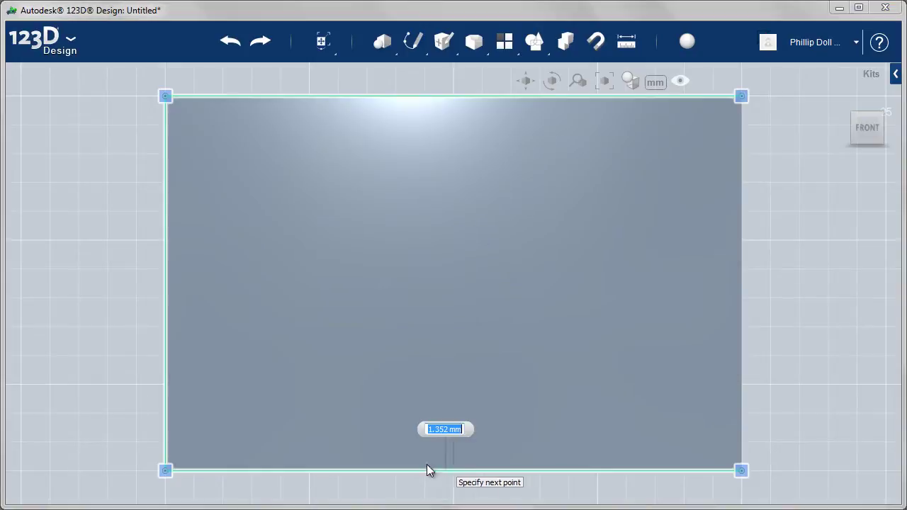
pyautogui.click(212, 469)
pyautogui.press('Escape')
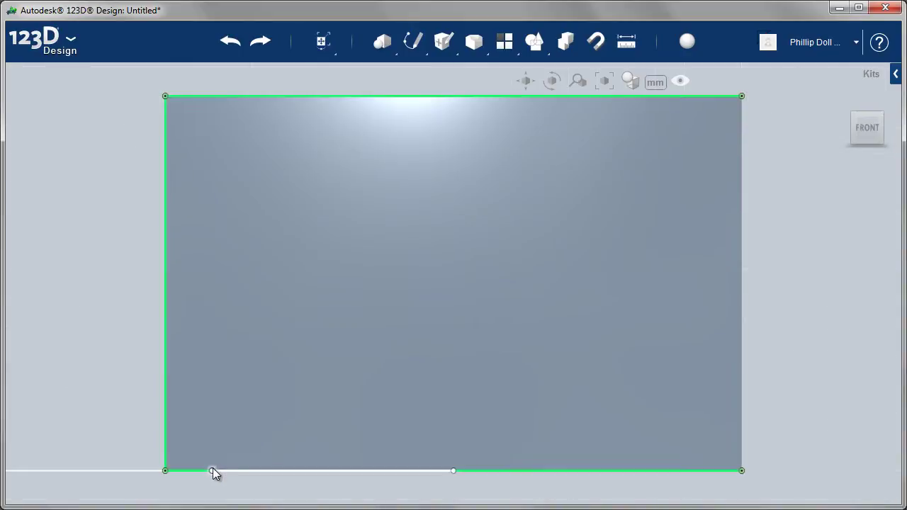
pyautogui.moveTo(411, 42)
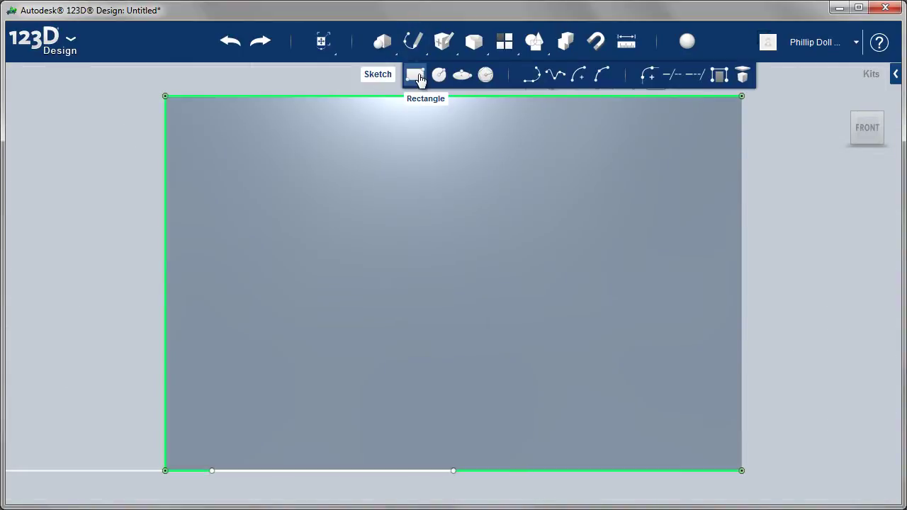
# - Draw a nose spline from the line's left end up the left side, curling right near the top
pyautogui.click(556, 76)
pyautogui.click(310, 465)
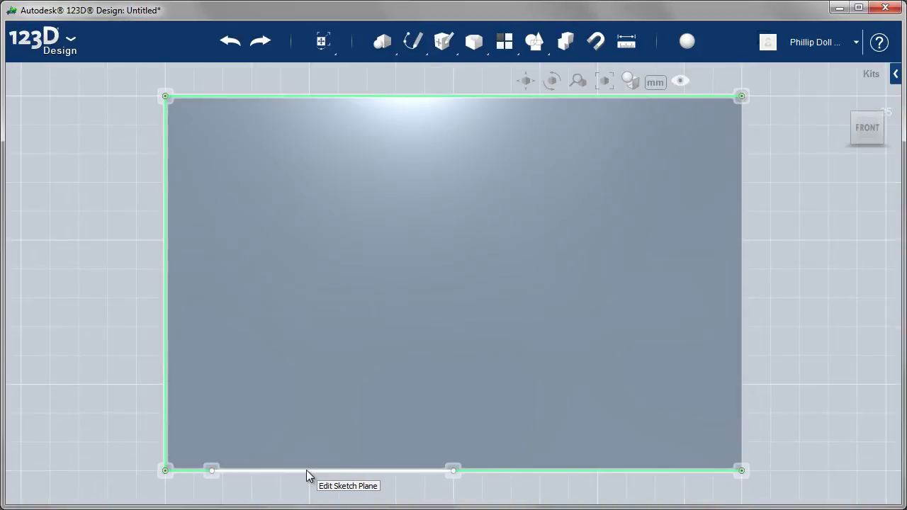
pyautogui.click(212, 472)
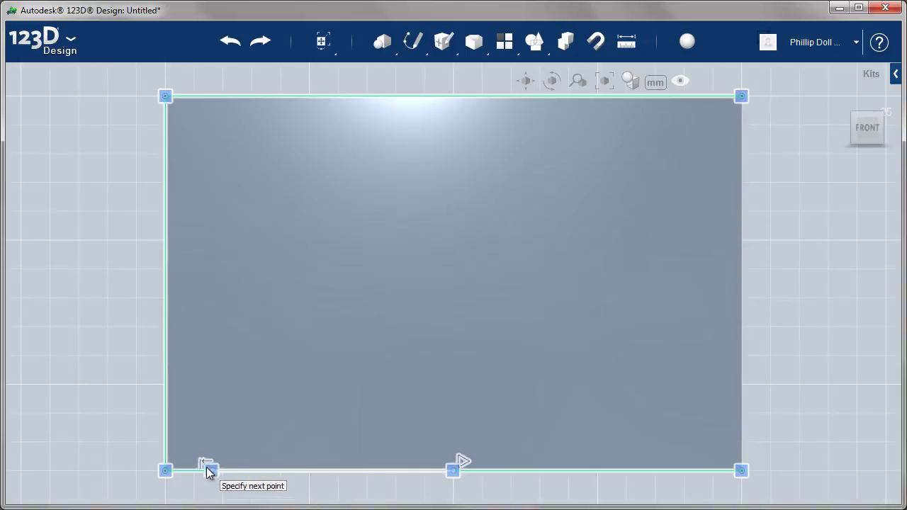
pyautogui.click(180, 428)
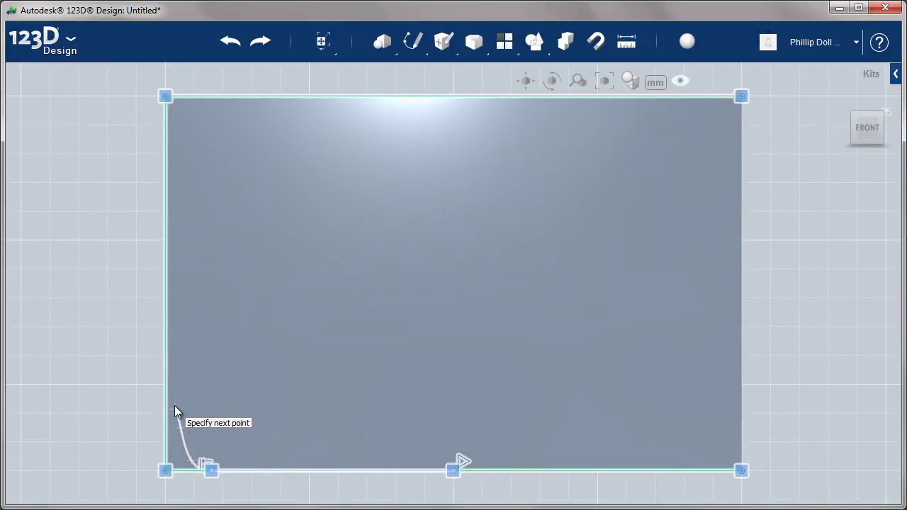
pyautogui.click(170, 348)
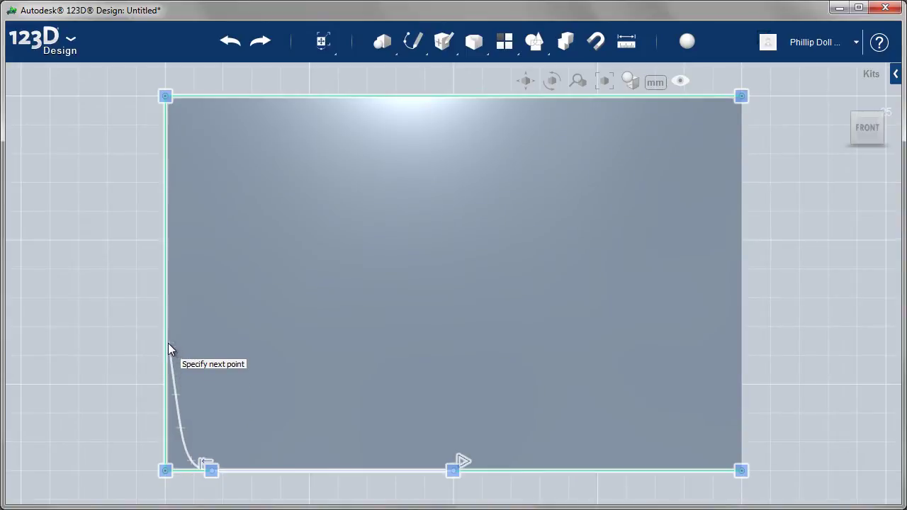
pyautogui.click(167, 301)
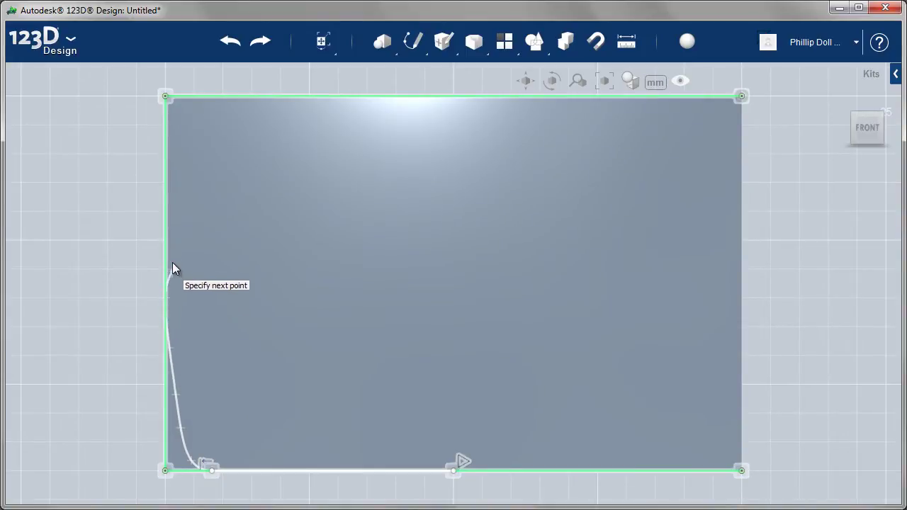
pyautogui.click(169, 245)
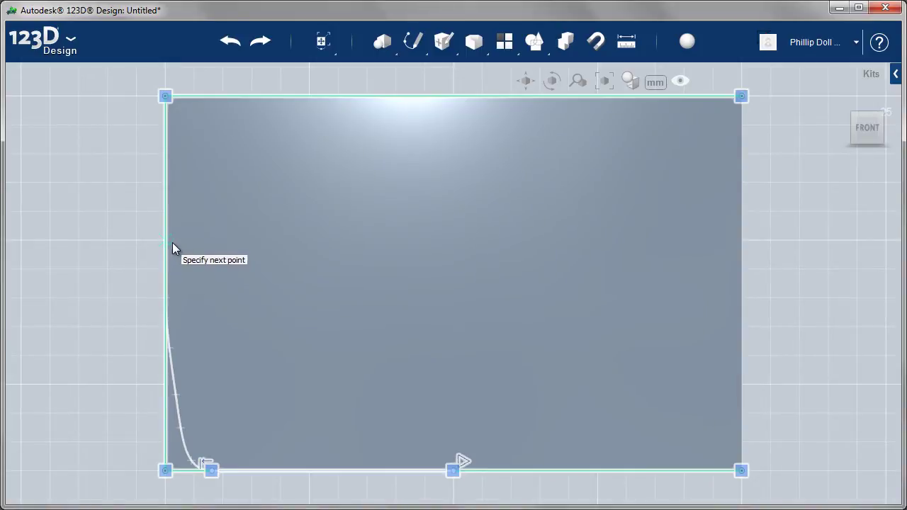
pyautogui.click(183, 218)
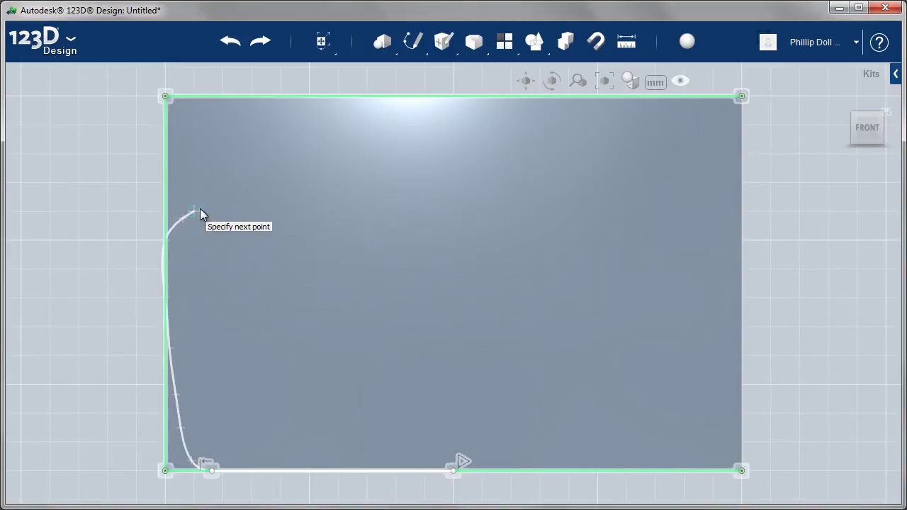
pyautogui.click(202, 209)
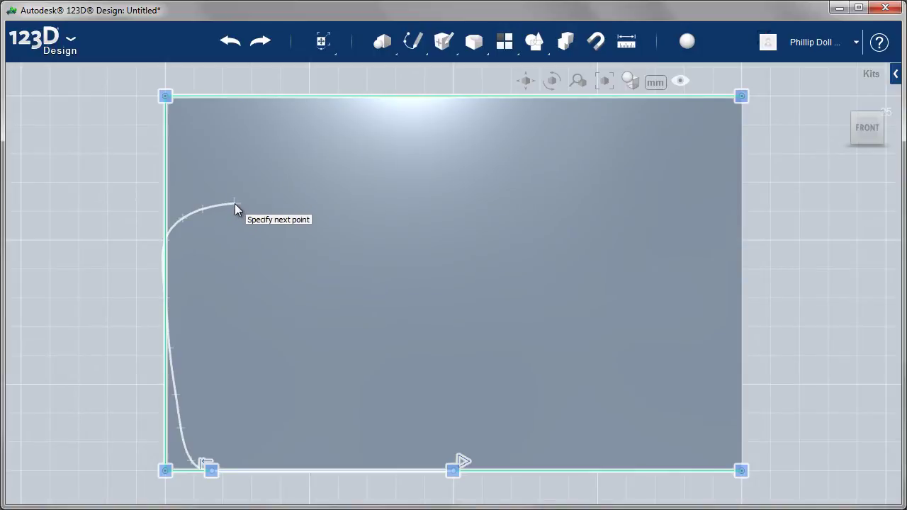
pyautogui.click(234, 204)
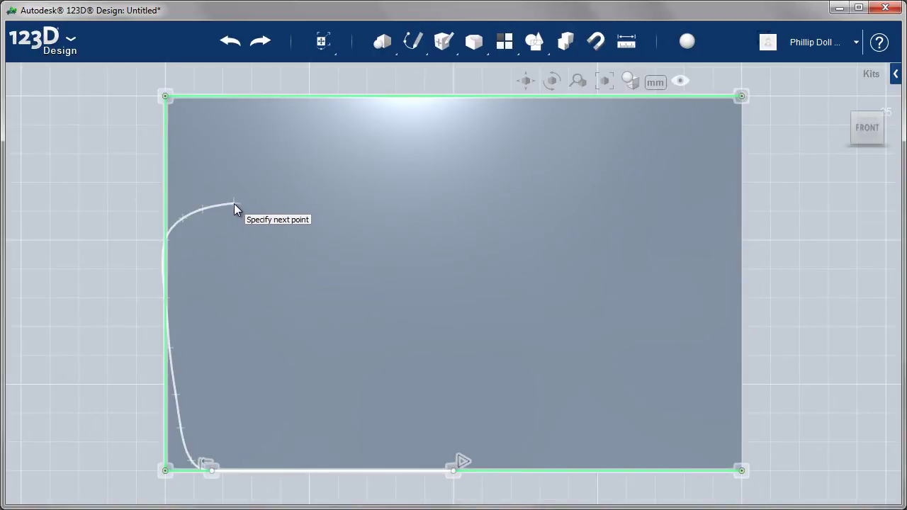
pyautogui.click(234, 203)
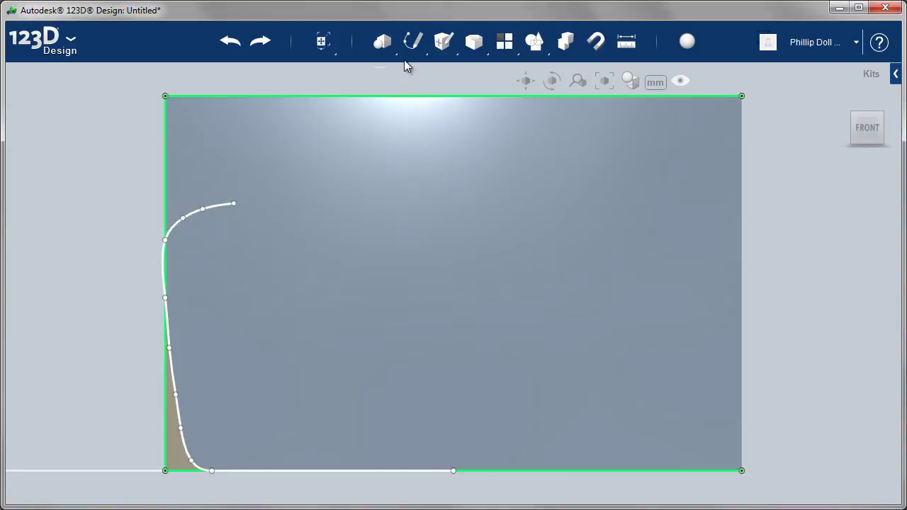
# - Draw a diagonal windscreen polyline from the spline's upper end up and to the right
pyautogui.moveTo(411, 39)
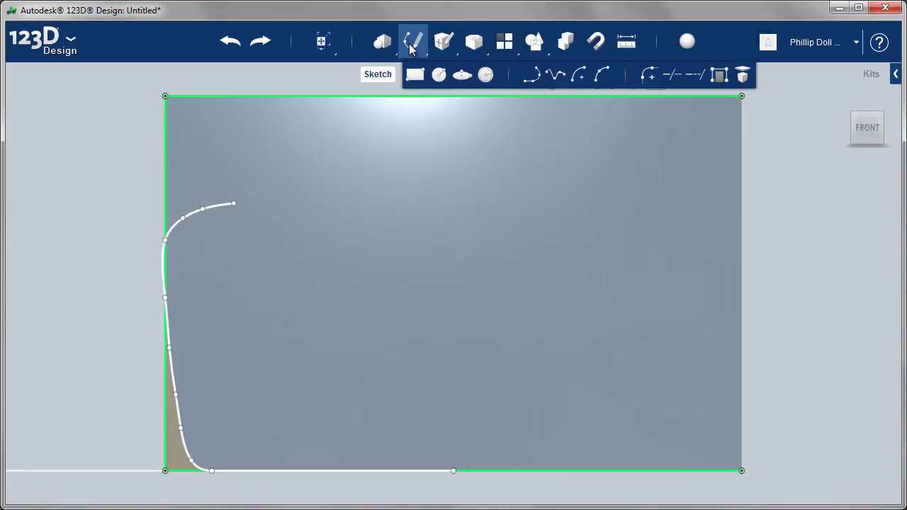
pyautogui.click(547, 85)
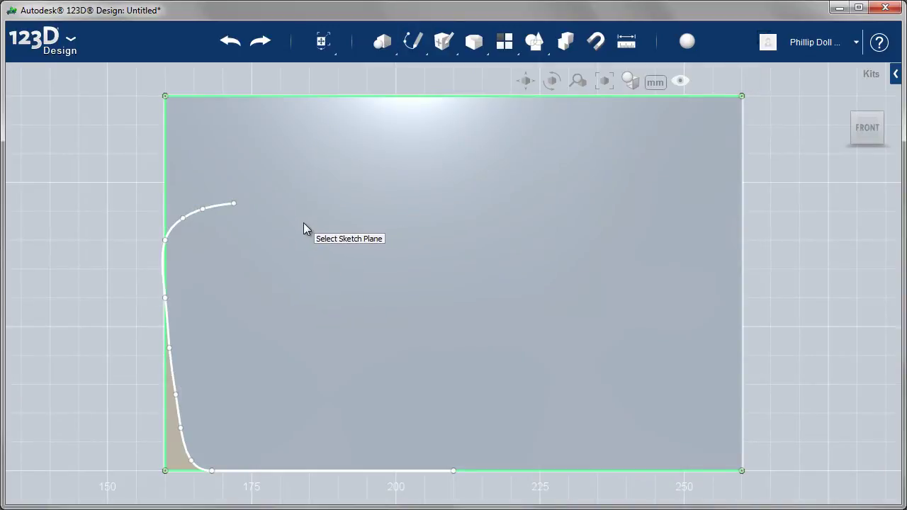
pyautogui.click(237, 207)
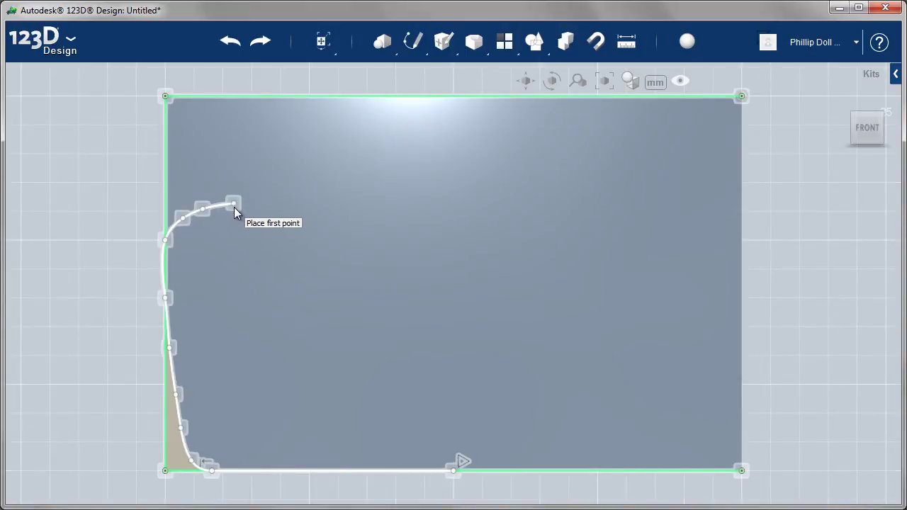
pyautogui.click(235, 203)
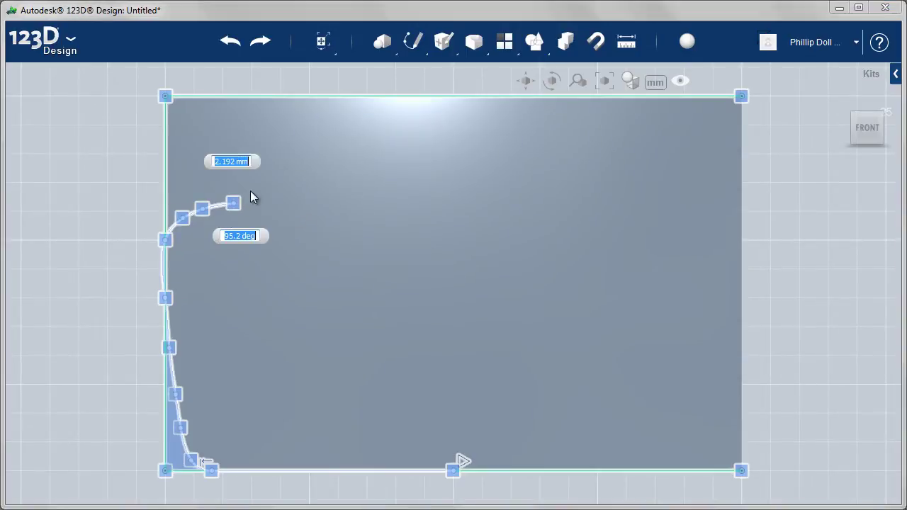
pyautogui.click(289, 128)
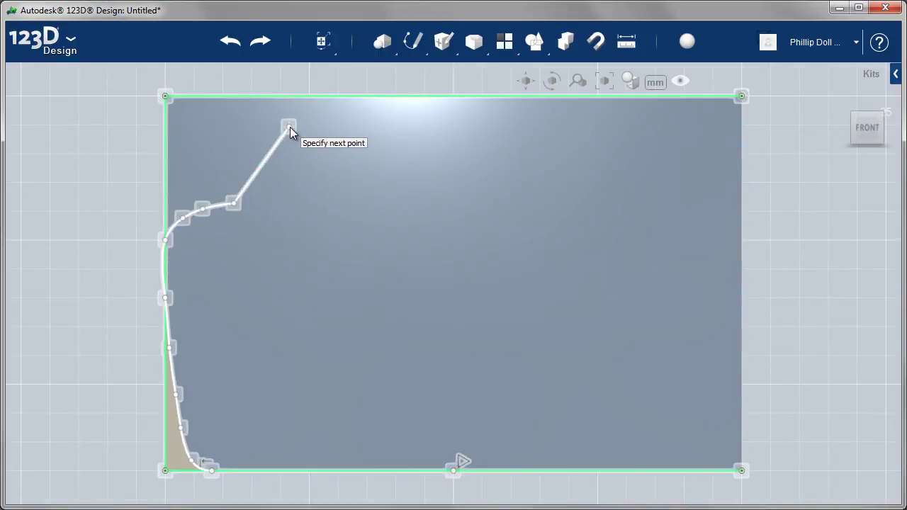
pyautogui.press('Escape')
pyautogui.moveTo(409, 54)
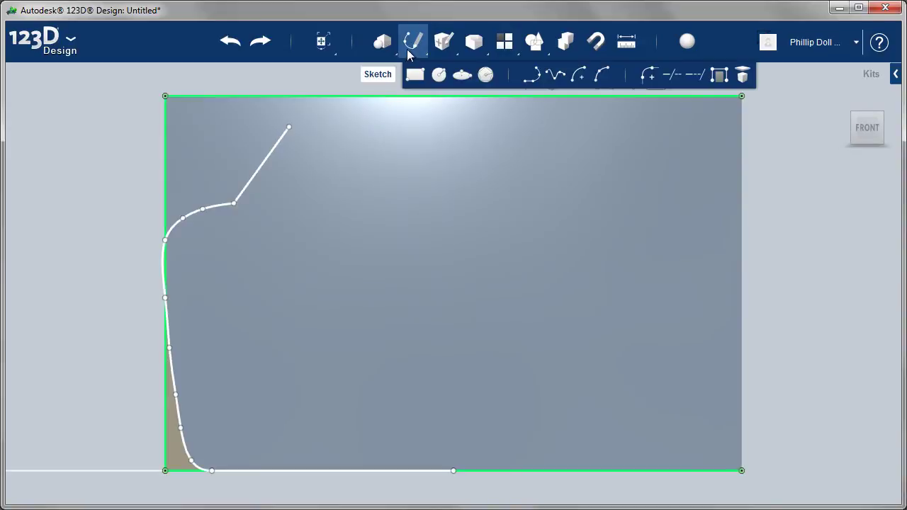
# - Sketch a roof spline from the windscreen line's end through points along the top edge
pyautogui.click(555, 77)
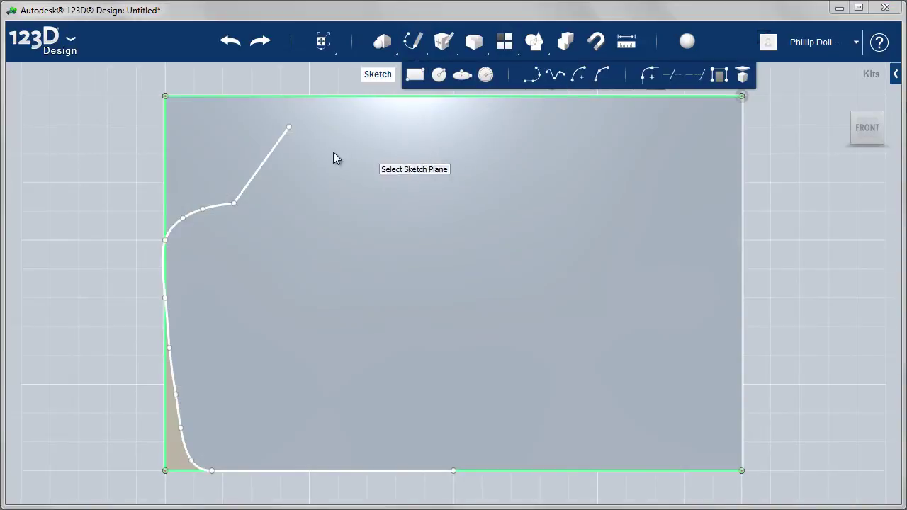
pyautogui.click(292, 133)
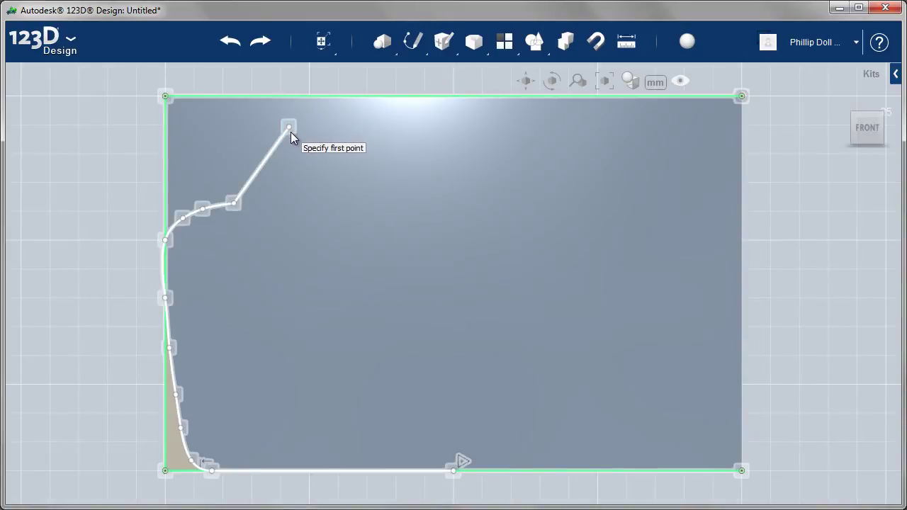
pyautogui.click(290, 130)
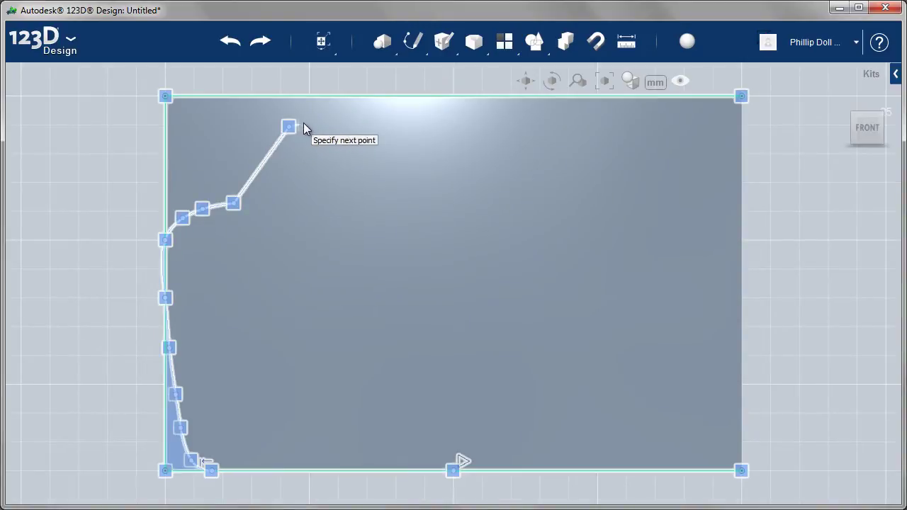
pyautogui.click(304, 119)
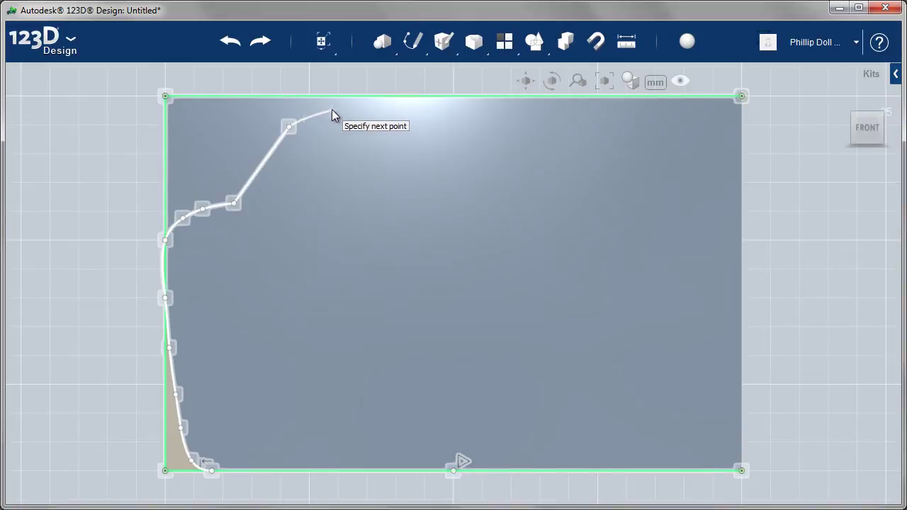
pyautogui.click(331, 104)
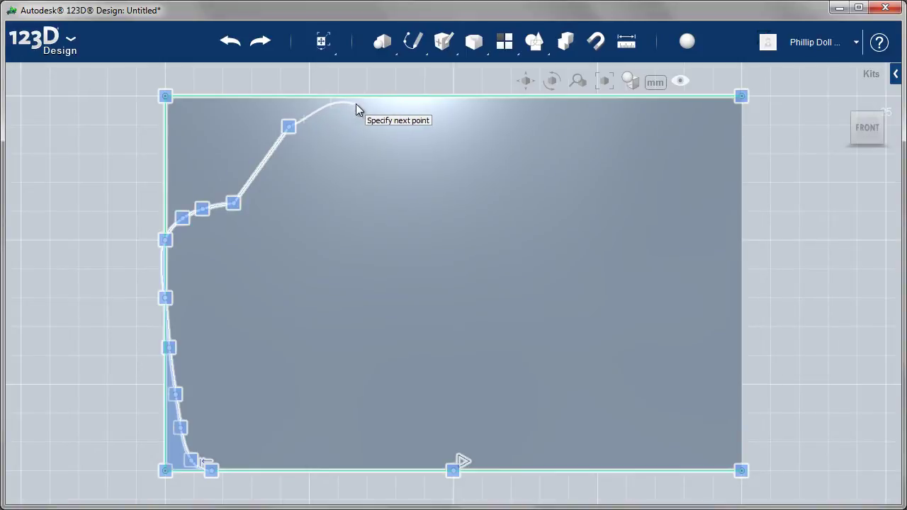
pyautogui.click(358, 103)
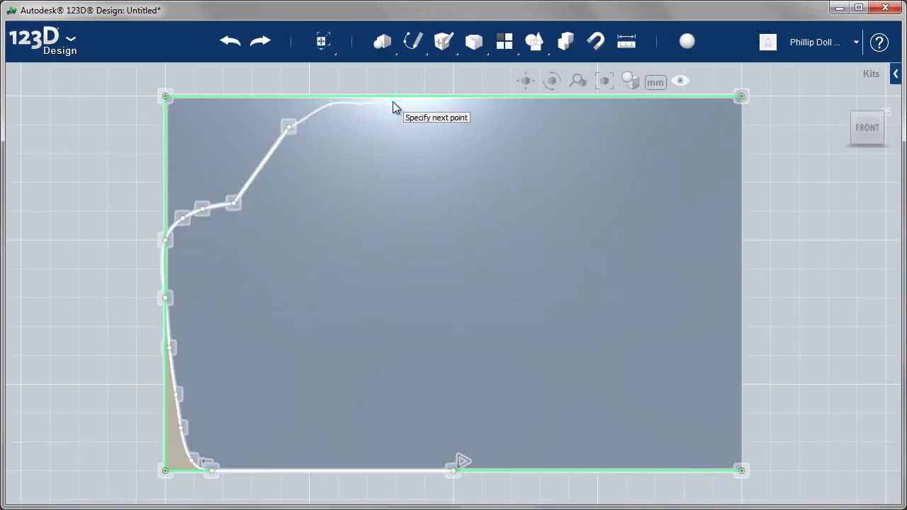
pyautogui.click(393, 102)
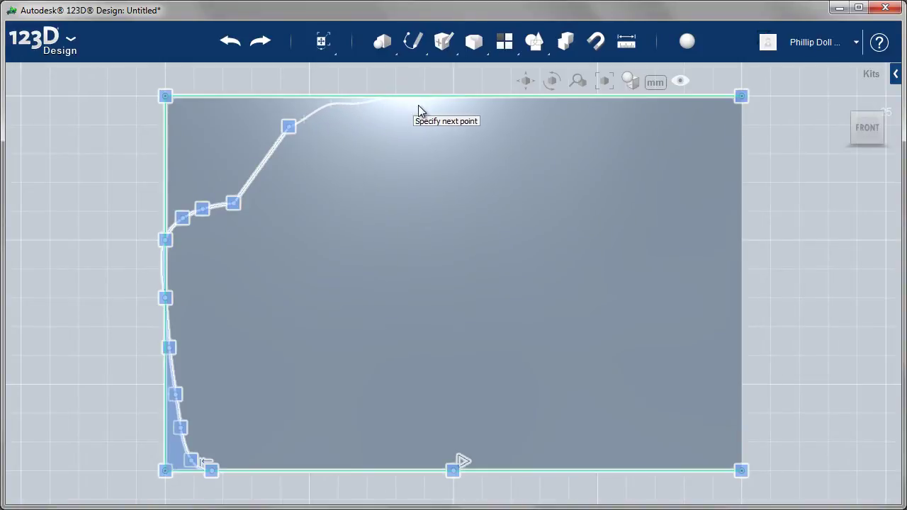
pyautogui.click(456, 99)
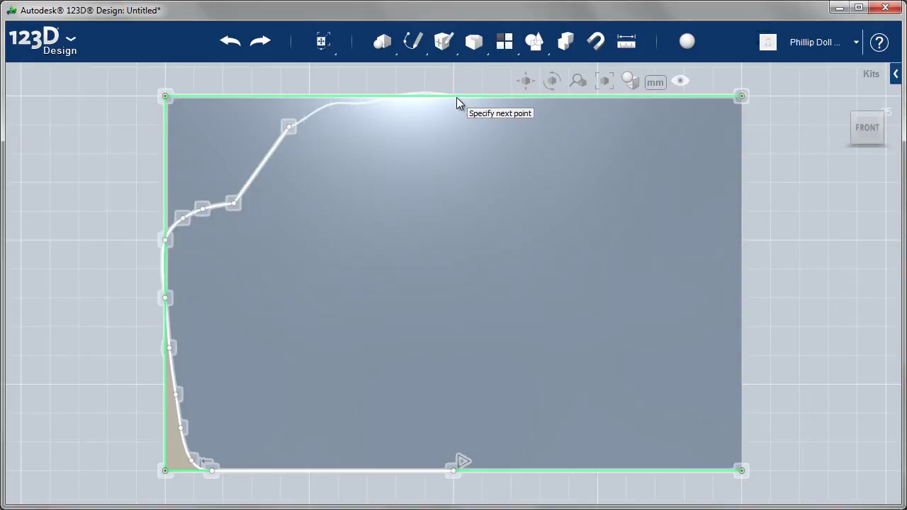
pyautogui.click(457, 97)
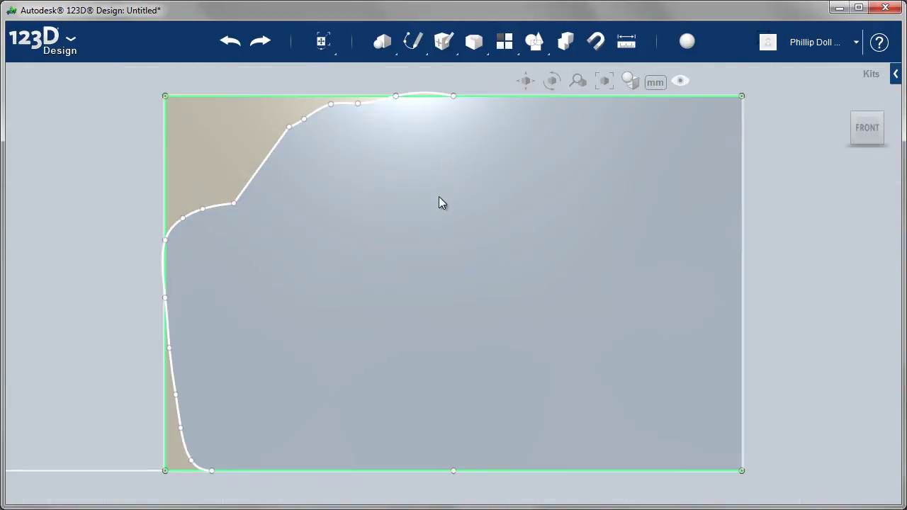
# - Zoom in and drag roof spline points upward to flatten the roof curve
pyautogui.scroll(2, 359, 138)
pyautogui.moveTo(359, 132); pyautogui.dragTo(361, 290, button='middle')
pyautogui.scroll(2, 360, 289)
pyautogui.scroll(1, 361, 289)
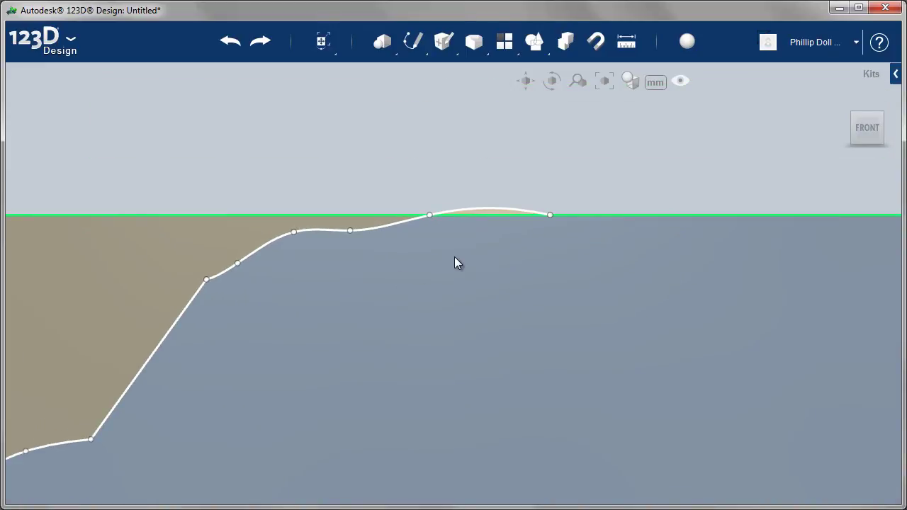
pyautogui.click(238, 264)
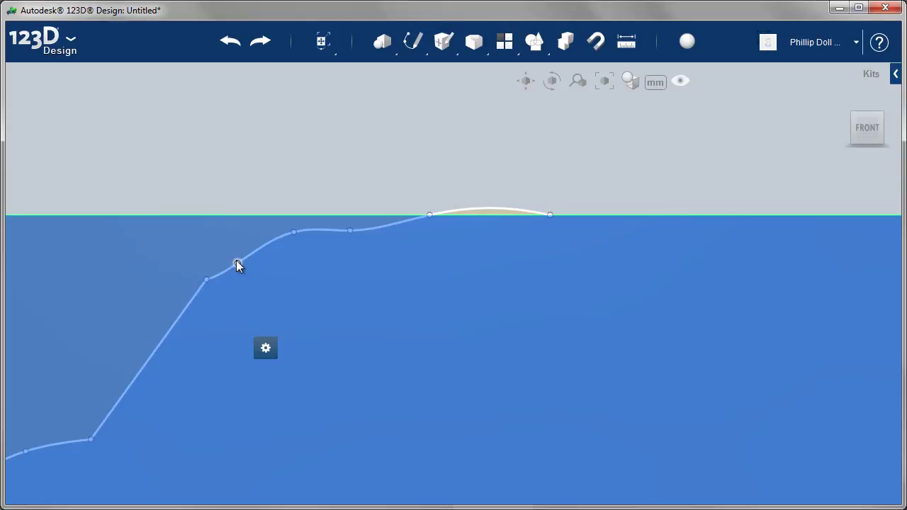
pyautogui.click(233, 258)
pyautogui.moveTo(236, 259); pyautogui.dragTo(236, 257)
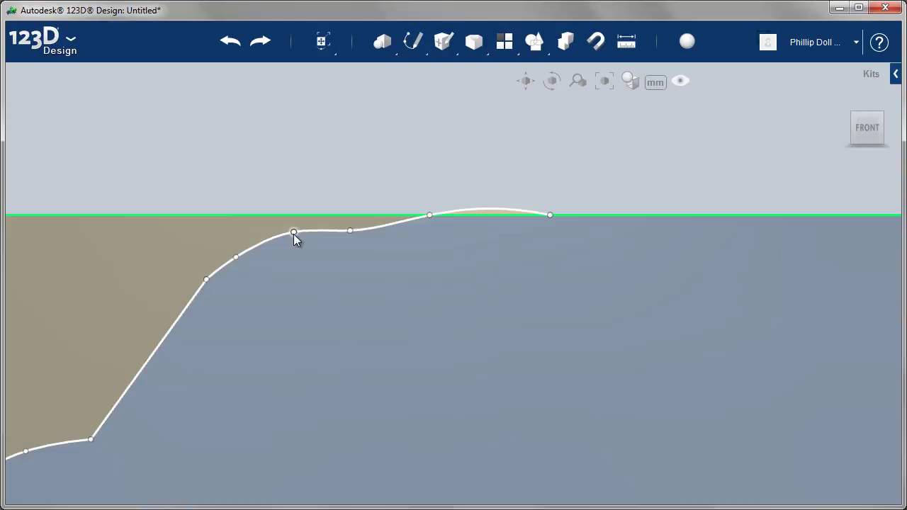
pyautogui.click(295, 232)
pyautogui.moveTo(294, 231); pyautogui.dragTo(294, 228)
pyautogui.moveTo(350, 230); pyautogui.dragTo(345, 221)
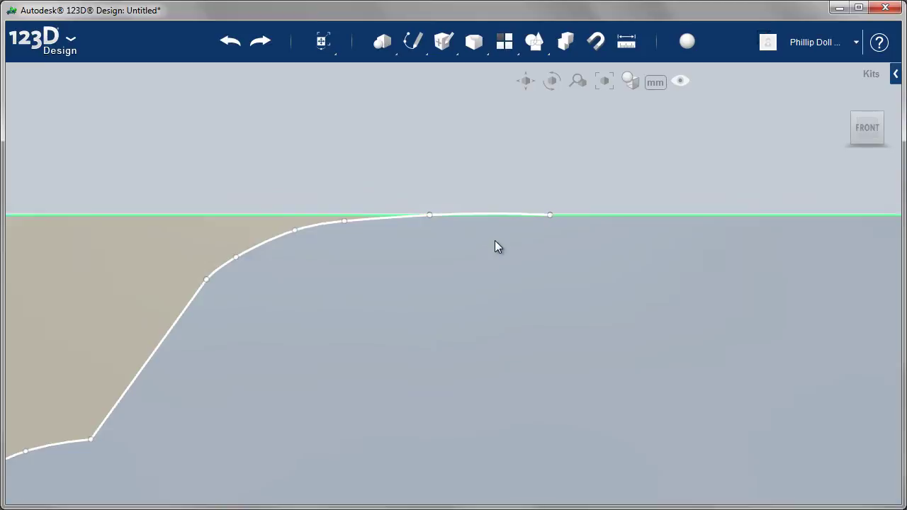
# - Drag the windscreen spline point to smooth its join with the roof, then deselect
pyautogui.scroll(3, 506, 248)
pyautogui.scroll(1, 508, 240)
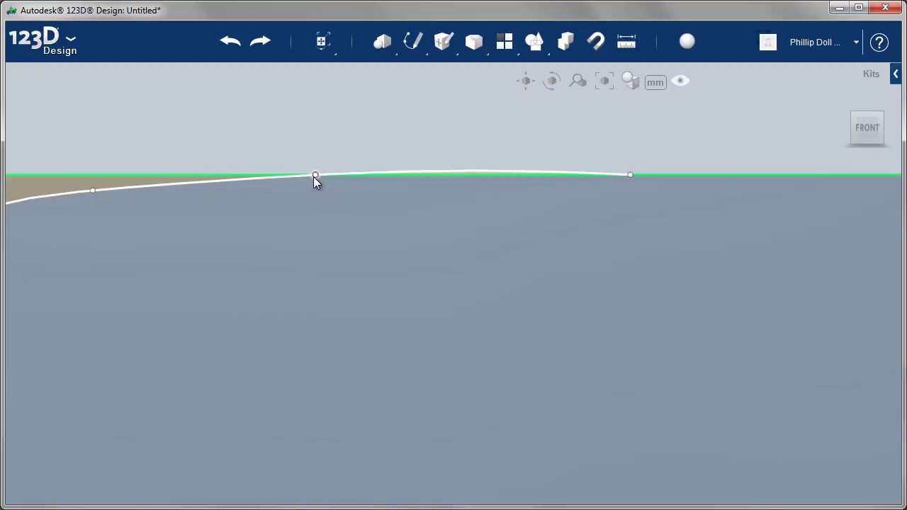
pyautogui.moveTo(313, 176); pyautogui.dragTo(293, 179)
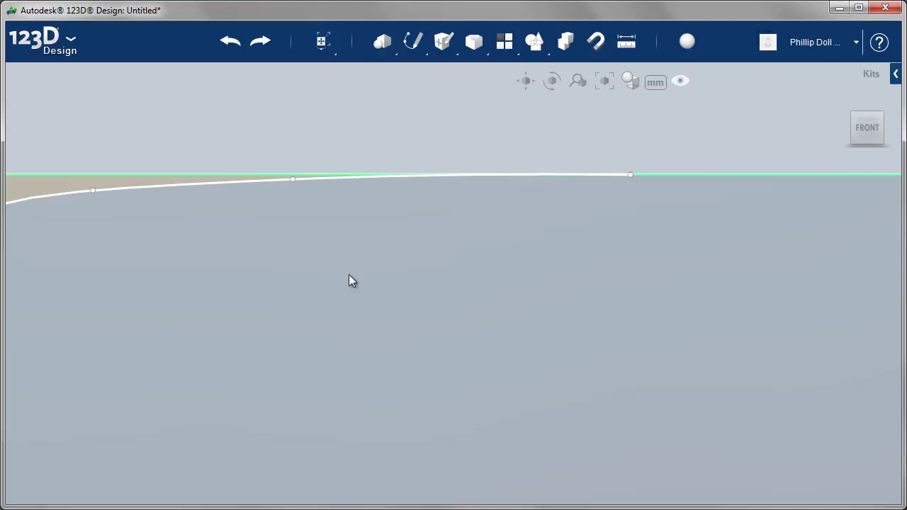
pyautogui.scroll(-3, 291, 261)
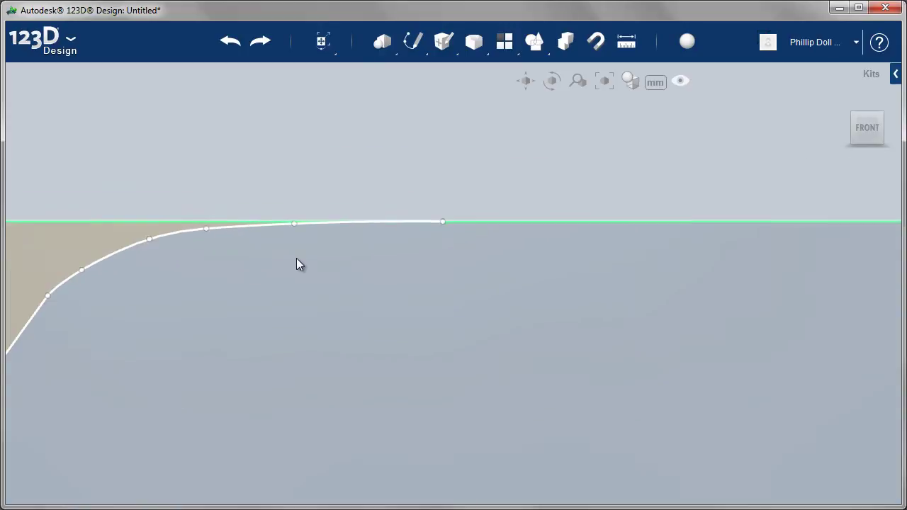
pyautogui.scroll(5, 147, 305)
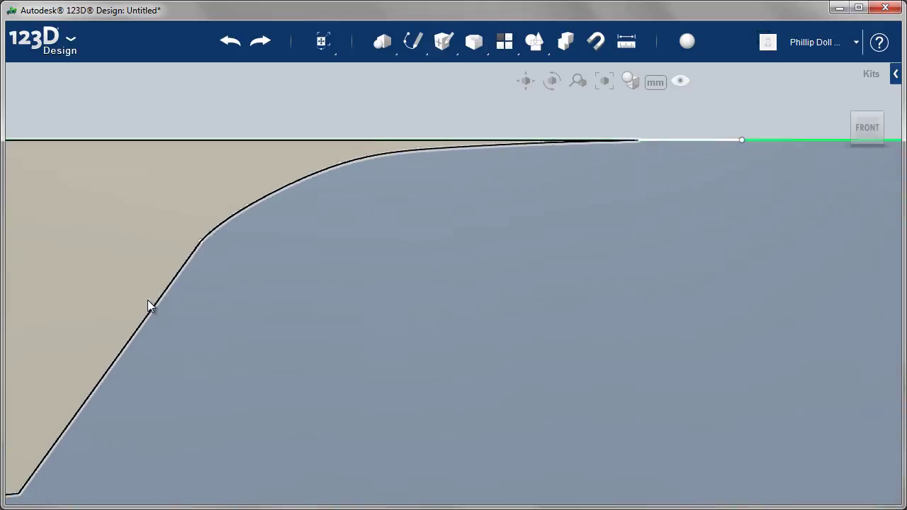
pyautogui.scroll(1, 147, 305)
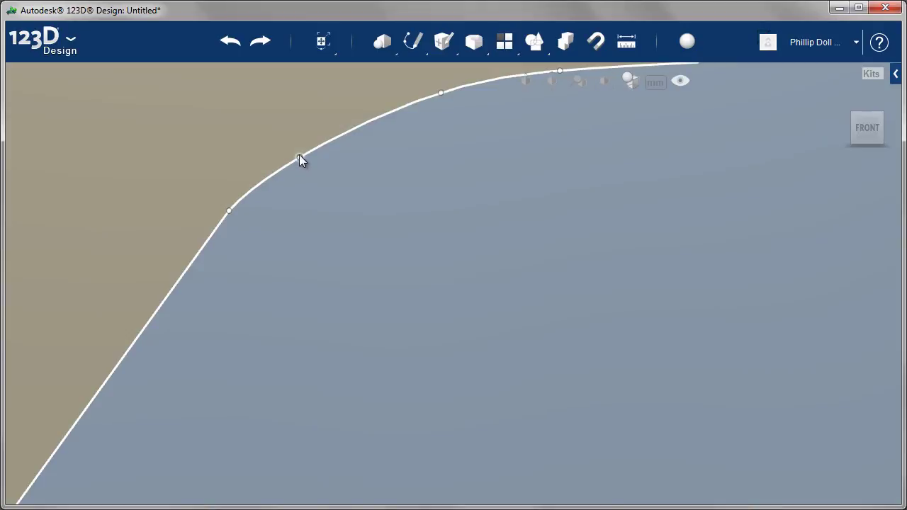
pyautogui.click(299, 153)
pyautogui.moveTo(298, 152); pyautogui.dragTo(319, 138)
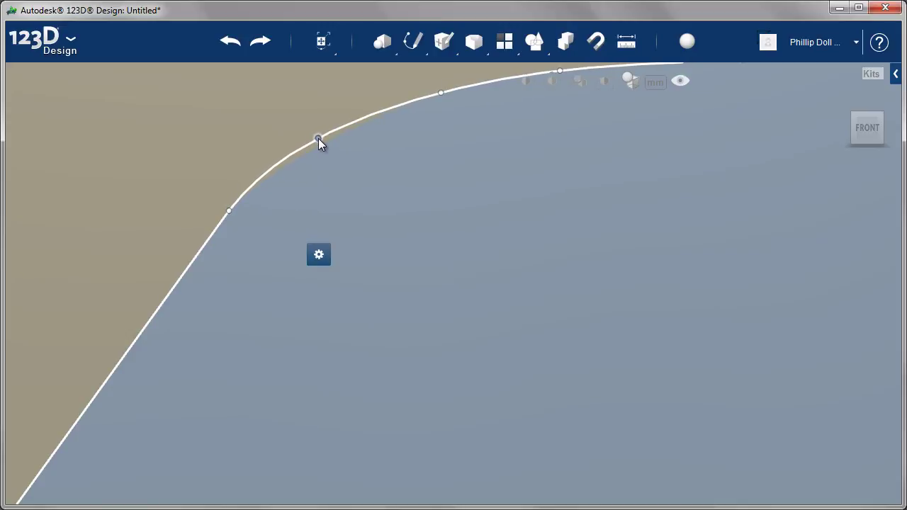
pyautogui.click(498, 198)
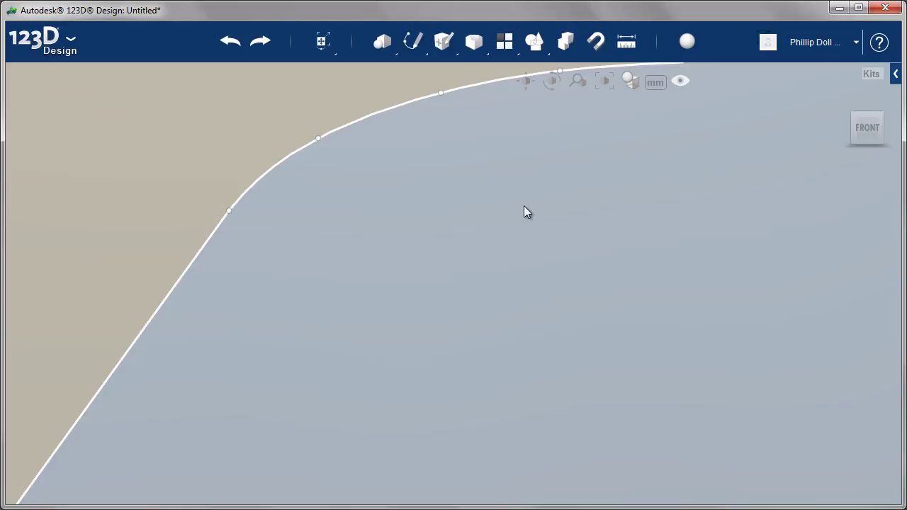
# - Fit the sketch in view and switch to the angled top-front view of the box
pyautogui.press('f')
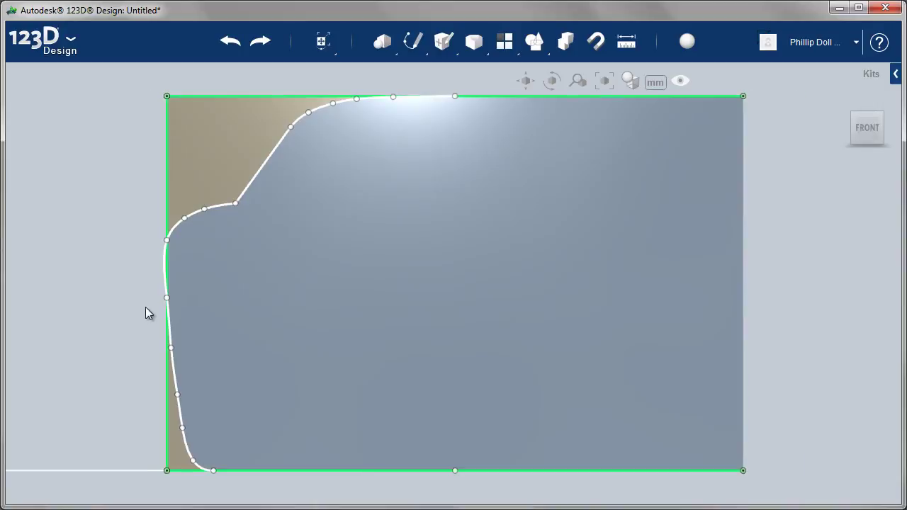
pyautogui.scroll(3, 138, 308)
pyautogui.scroll(-3, 144, 318)
pyautogui.scroll(-1, 144, 318)
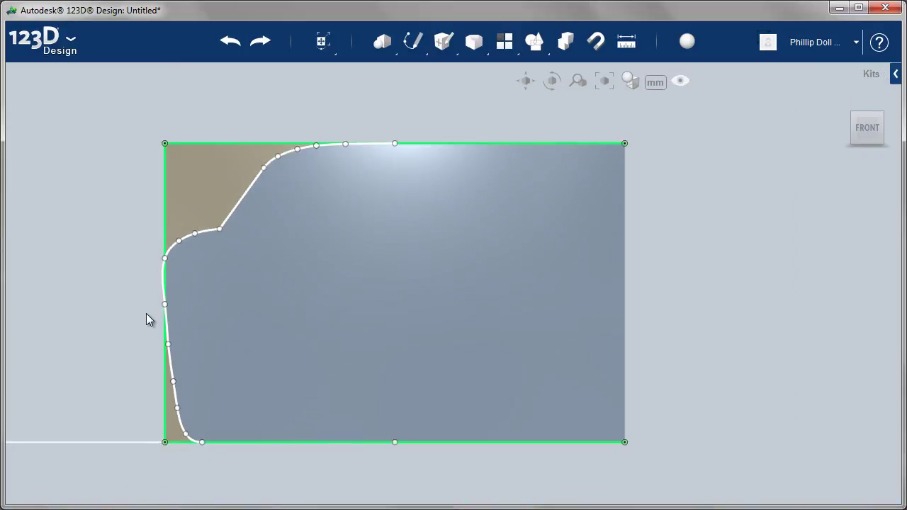
pyautogui.scroll(2, 146, 319)
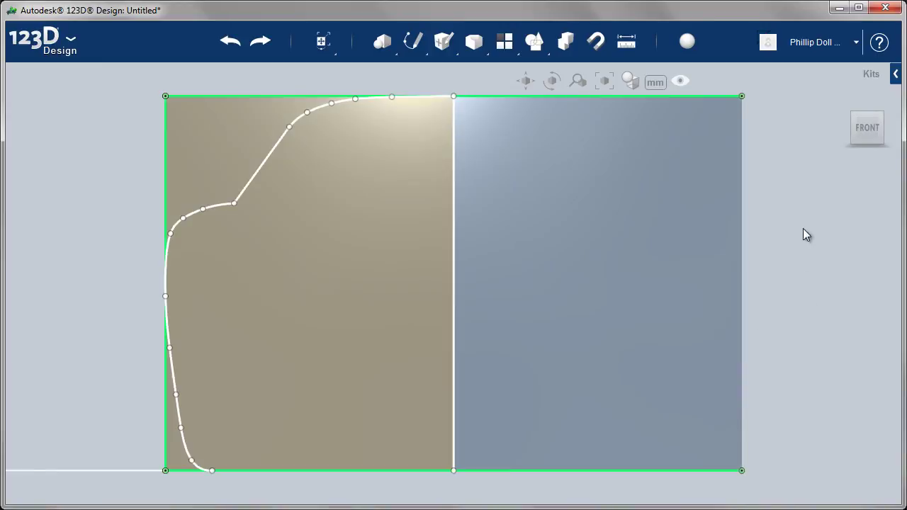
pyautogui.click(861, 122)
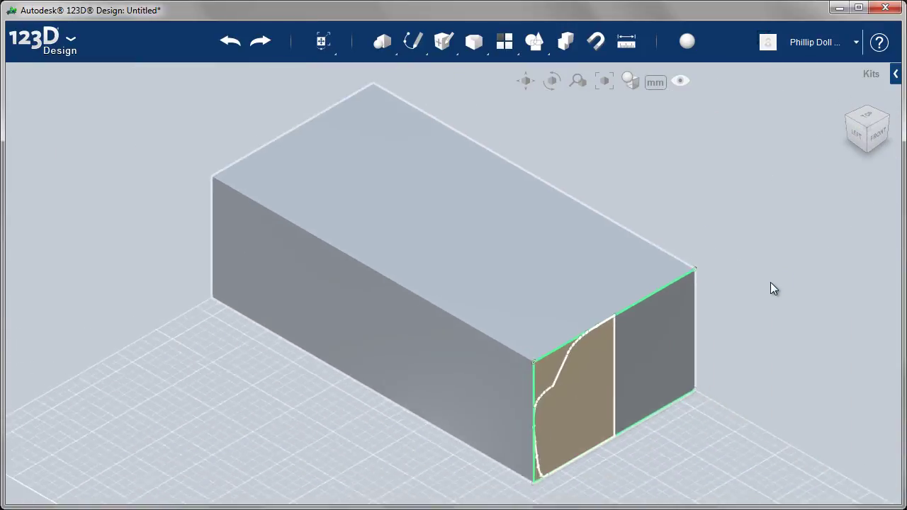
# - Mirror the selected car profile curves across the vertical centre line and zoom to check
pyautogui.click(597, 404)
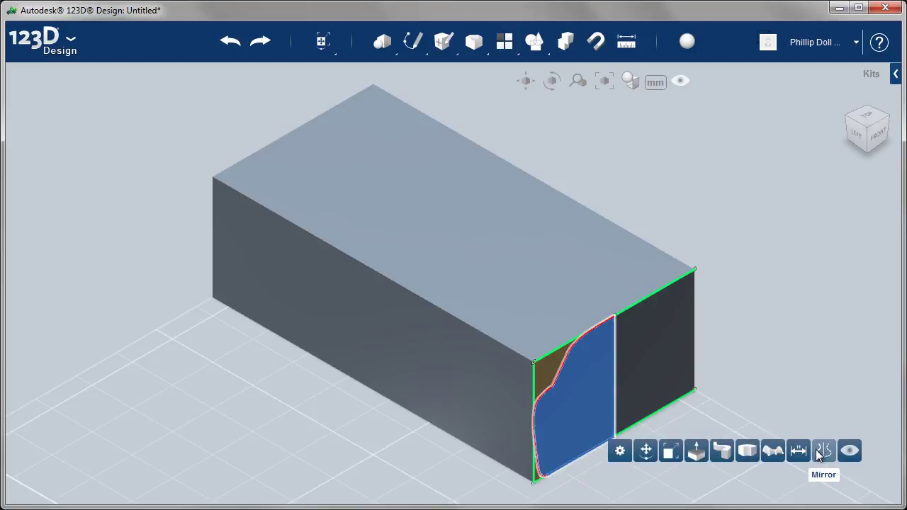
pyautogui.click(821, 449)
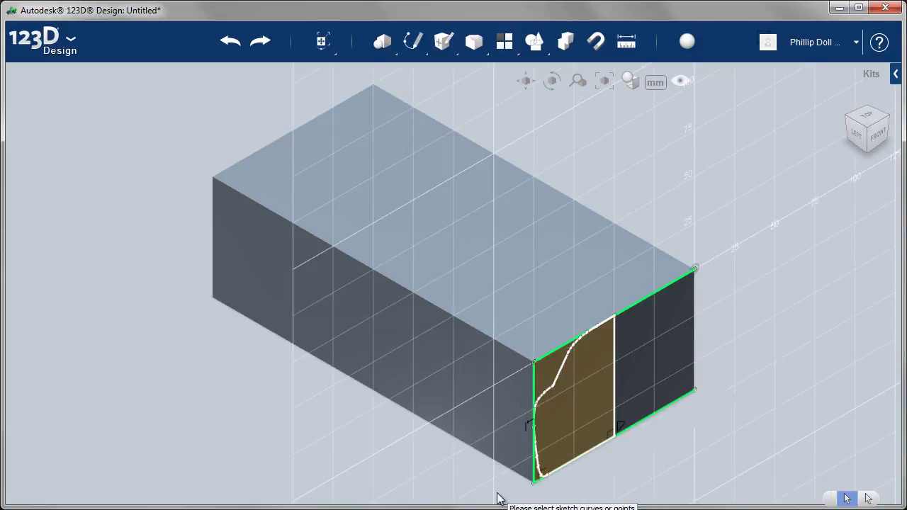
pyautogui.moveTo(613, 390); pyautogui.dragTo(636, 298)
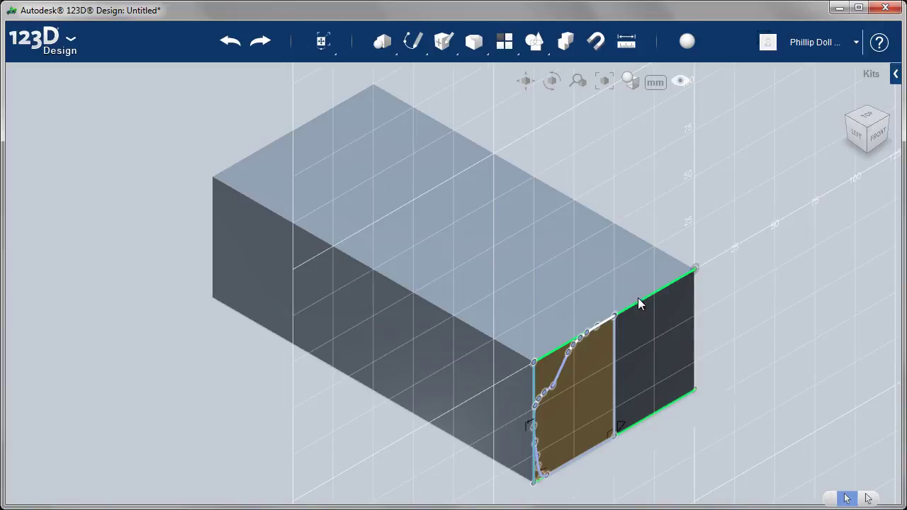
pyautogui.click(871, 499)
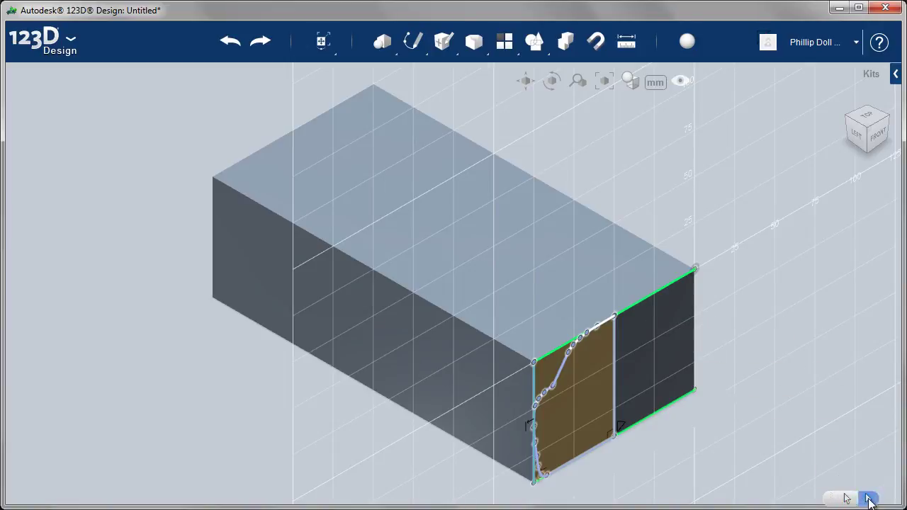
pyautogui.click(615, 386)
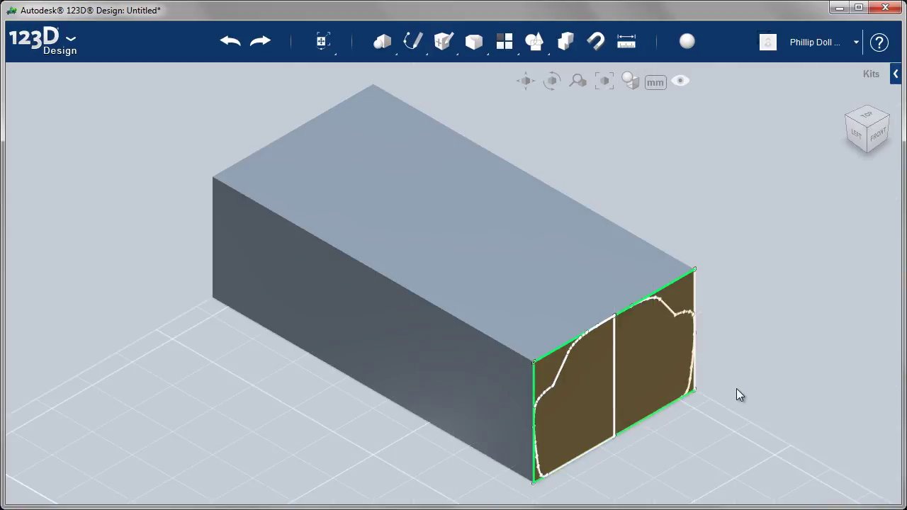
pyautogui.scroll(5, 709, 341)
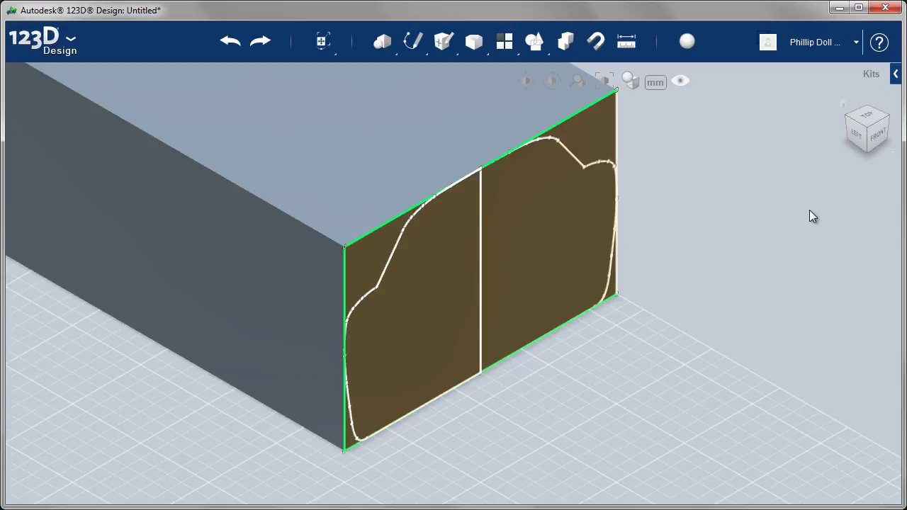
pyautogui.scroll(-5, 812, 216)
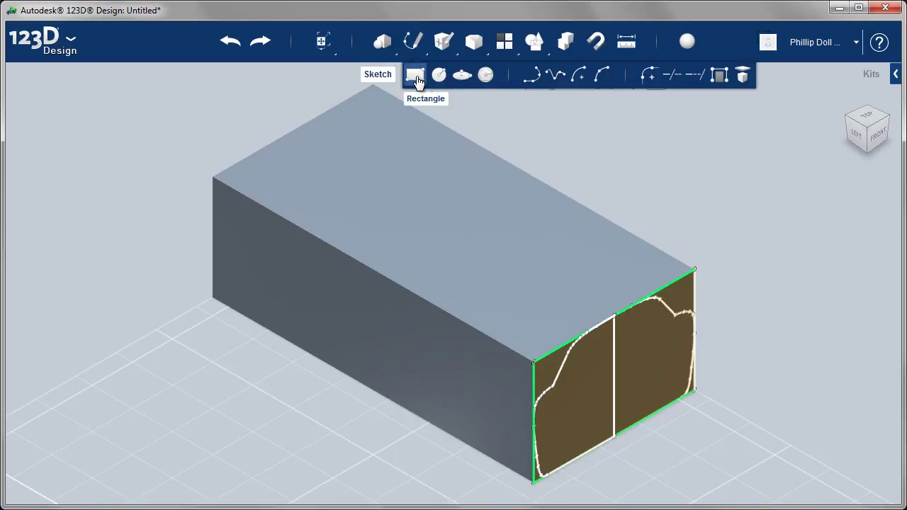
# - Project the long side face and its top edge into a sketch, viewed from the Left
pyautogui.click(742, 76)
pyautogui.click(416, 345)
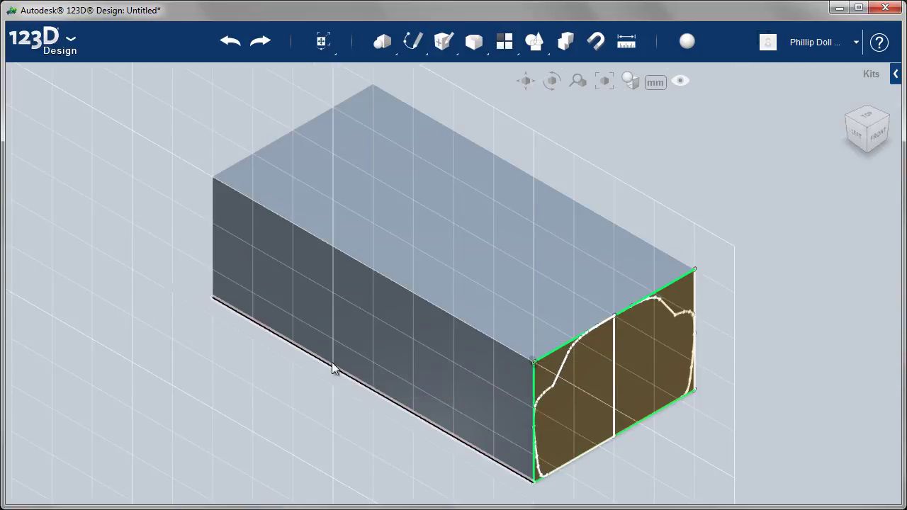
pyautogui.click(344, 374)
pyautogui.click(305, 241)
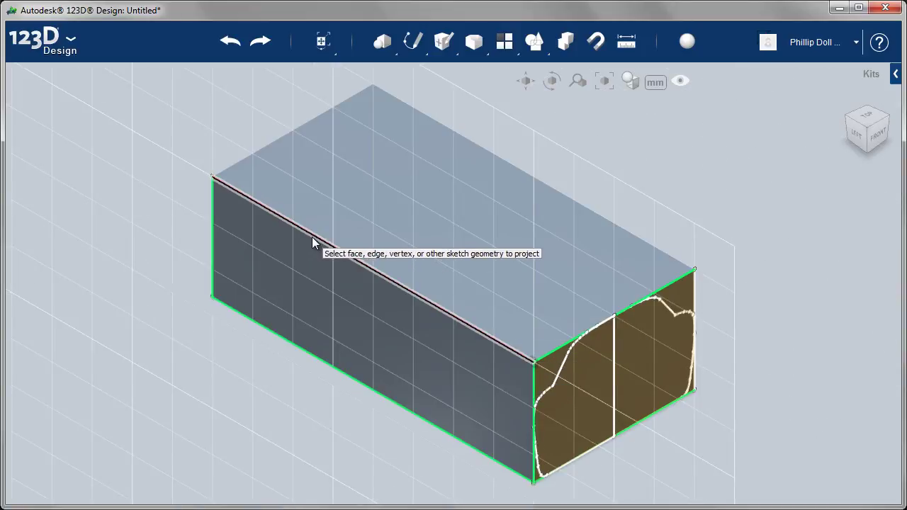
pyautogui.click(856, 139)
pyautogui.press('f')
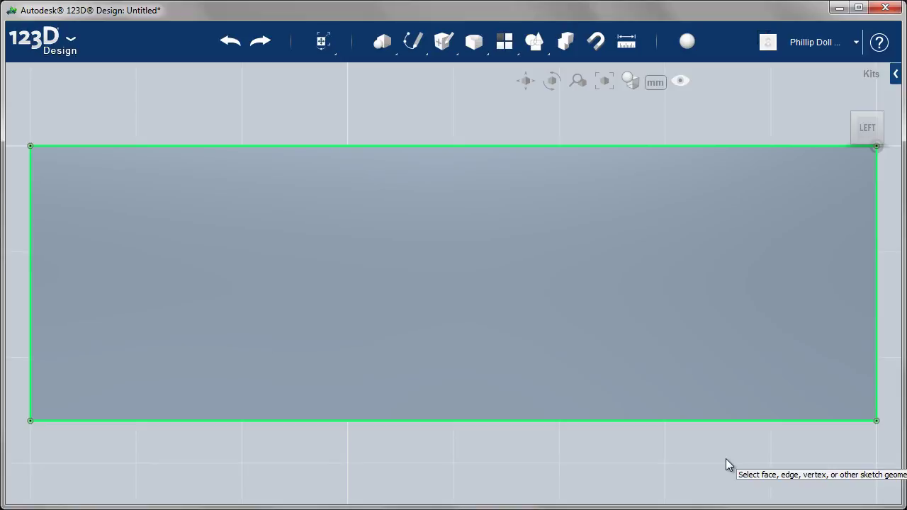